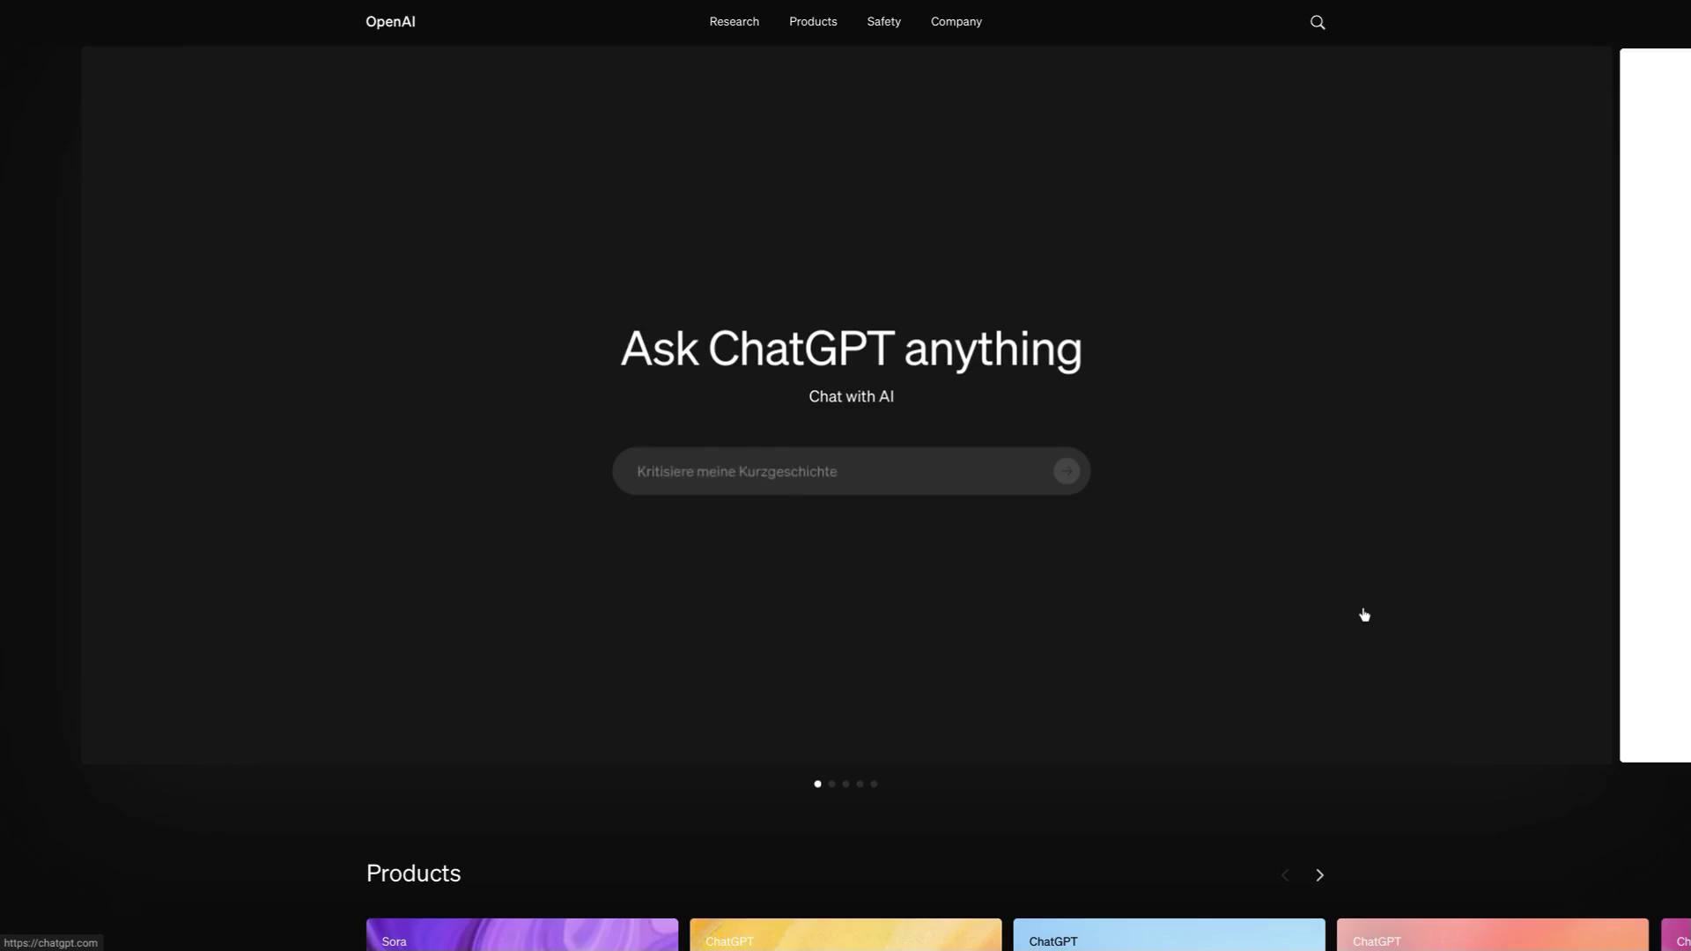
Bring the 'Scheduled tasks in ChatGPT' help article tab to the front
key("ctrl+shift+Tab")
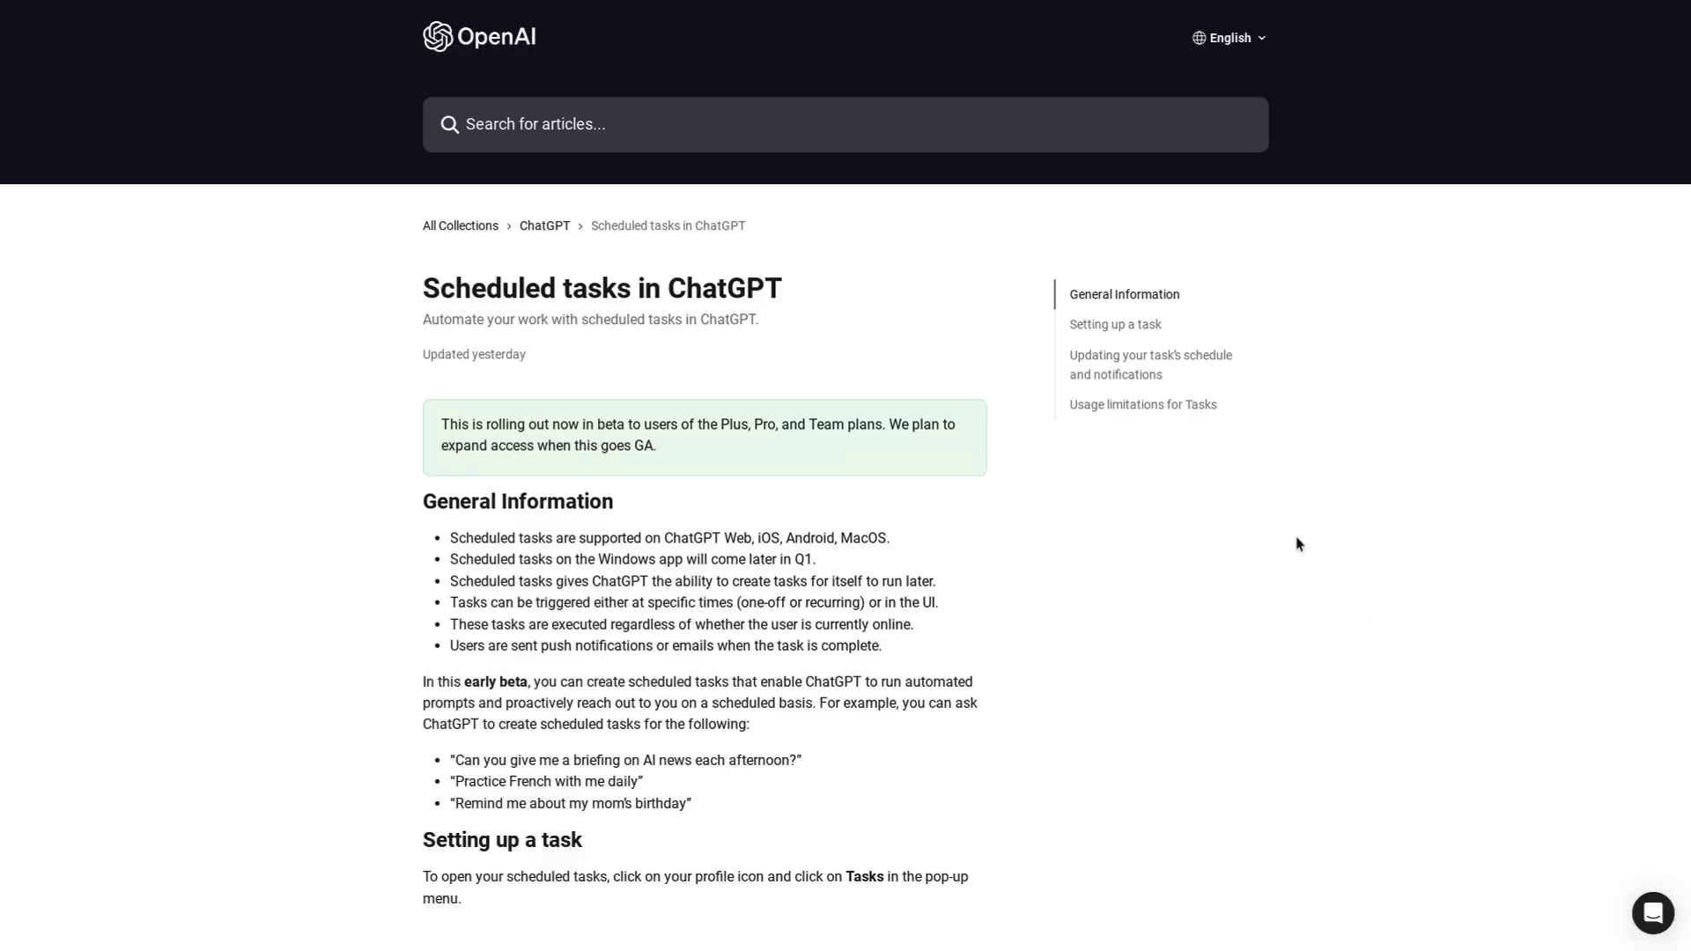
scroll(1111, 391, "down", 2)
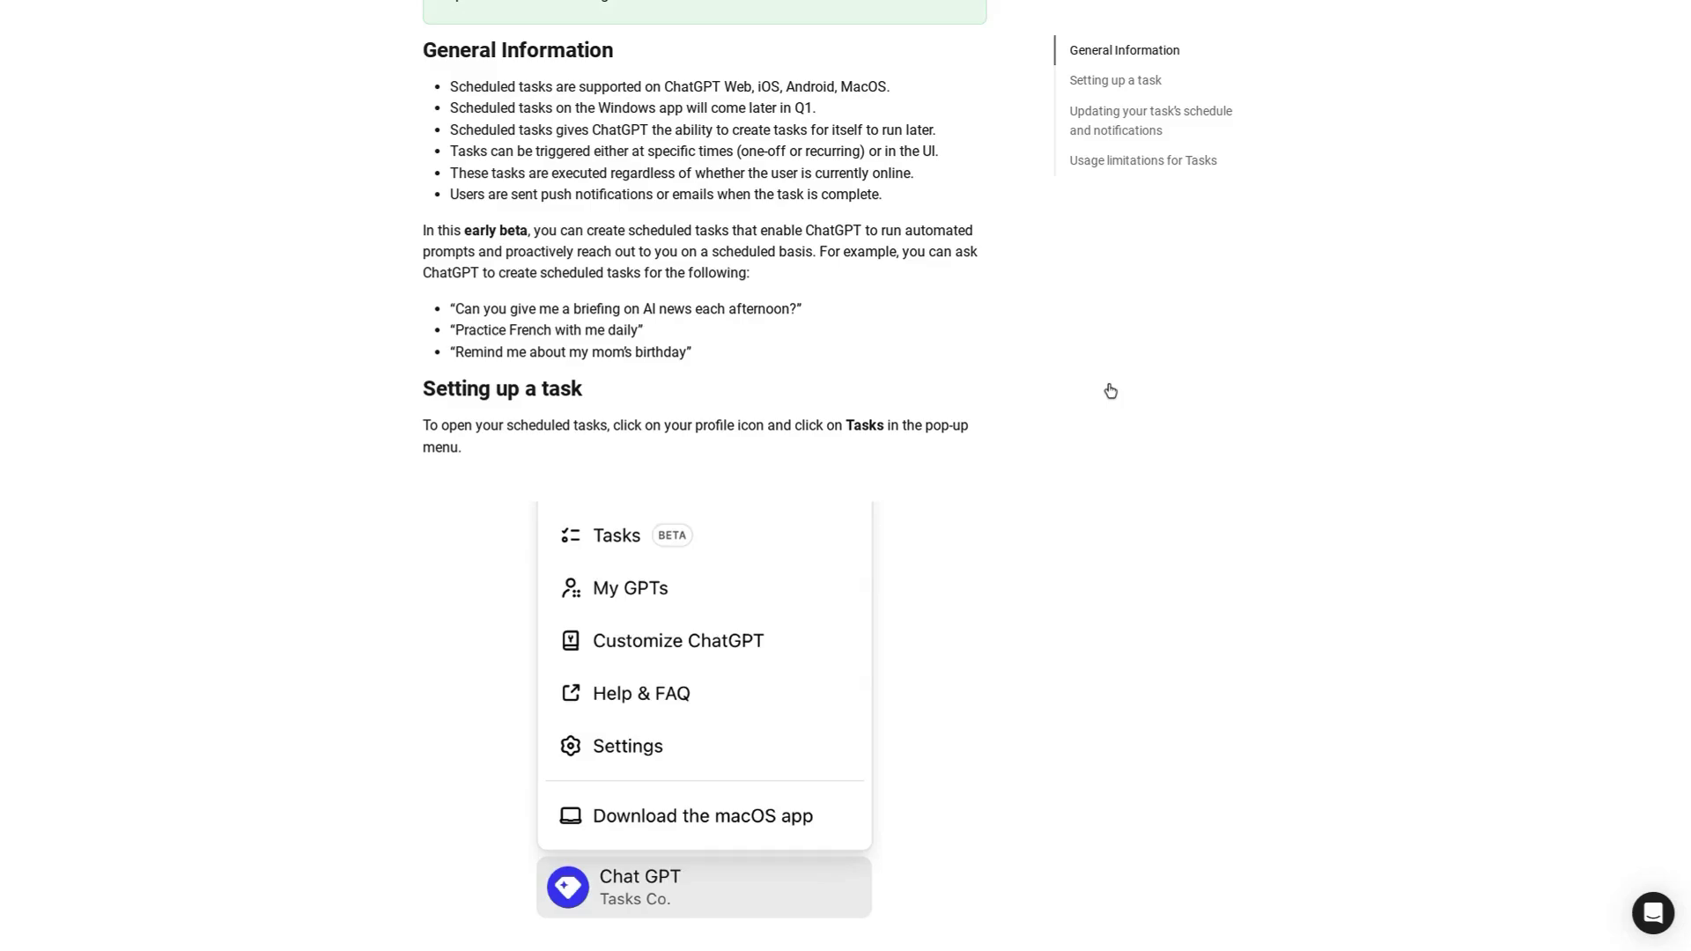
scroll(1111, 390, "down", 1)
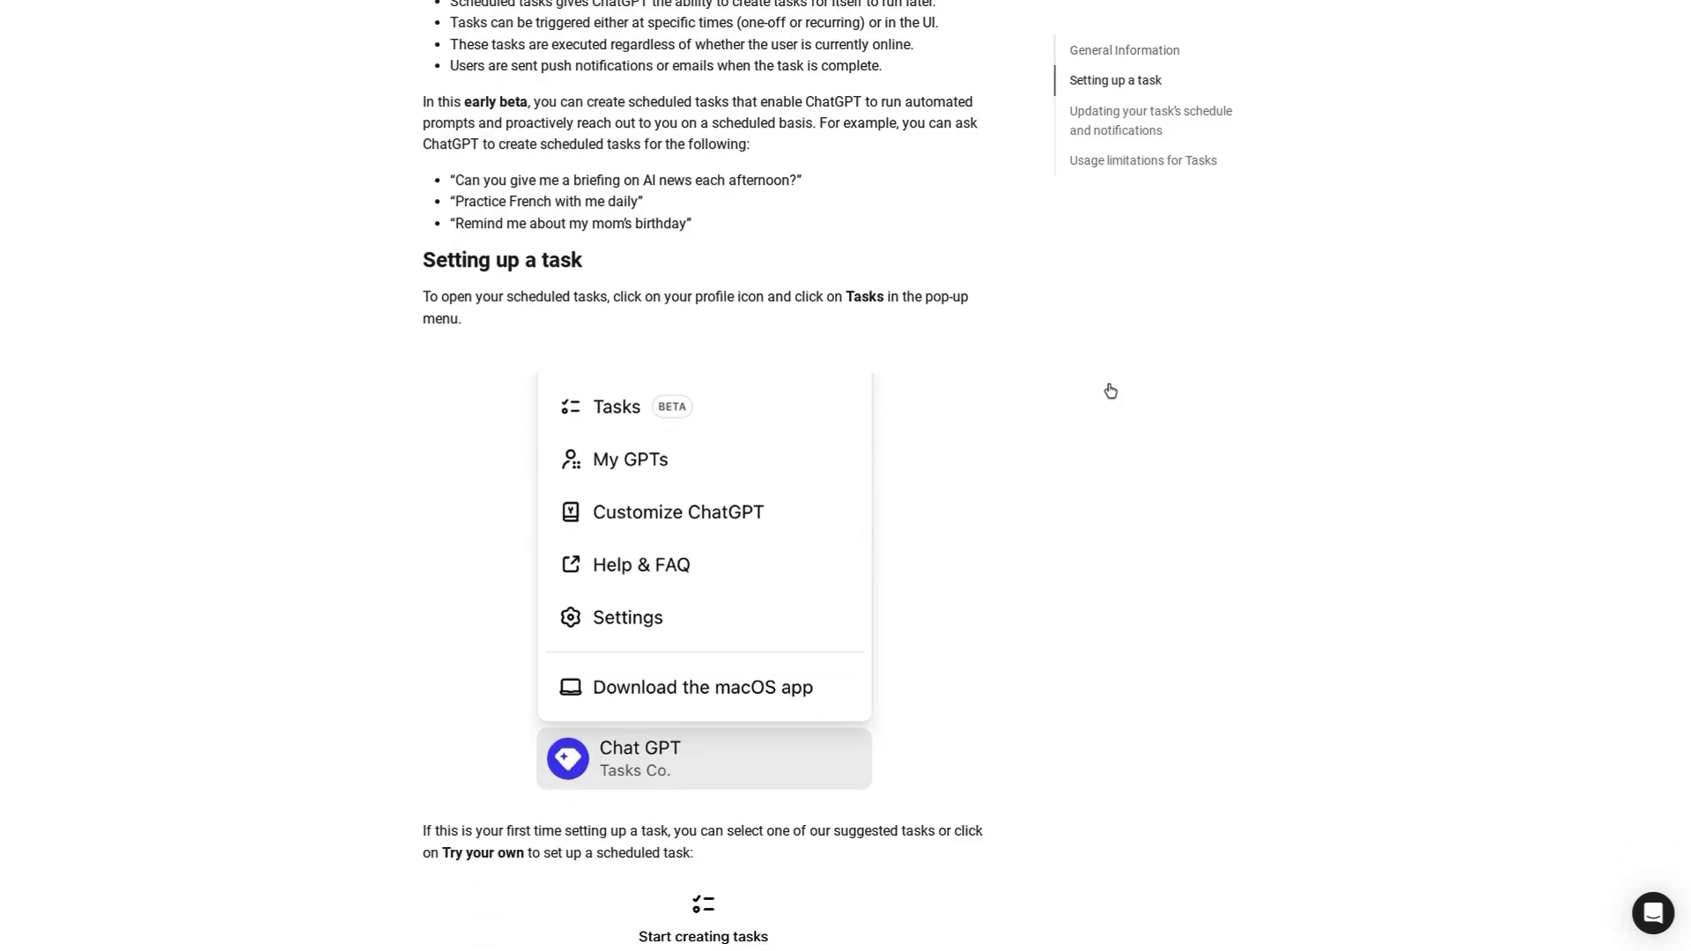
scroll(1110, 392, "down", 2)
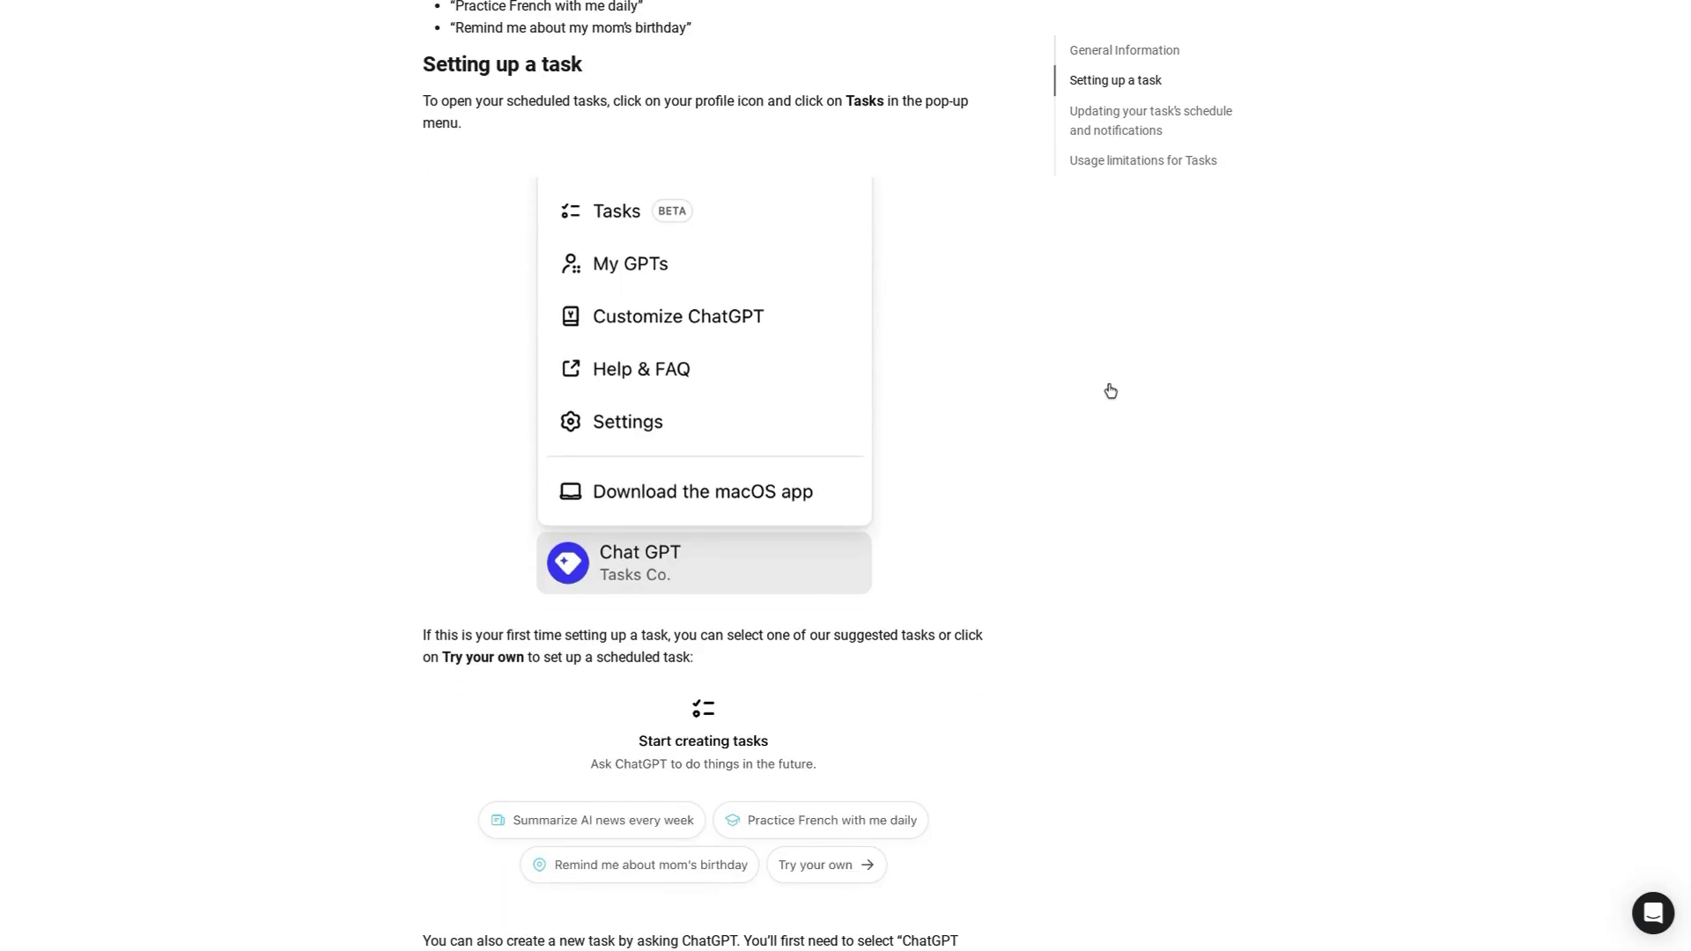
scroll(1110, 391, "down", 2)
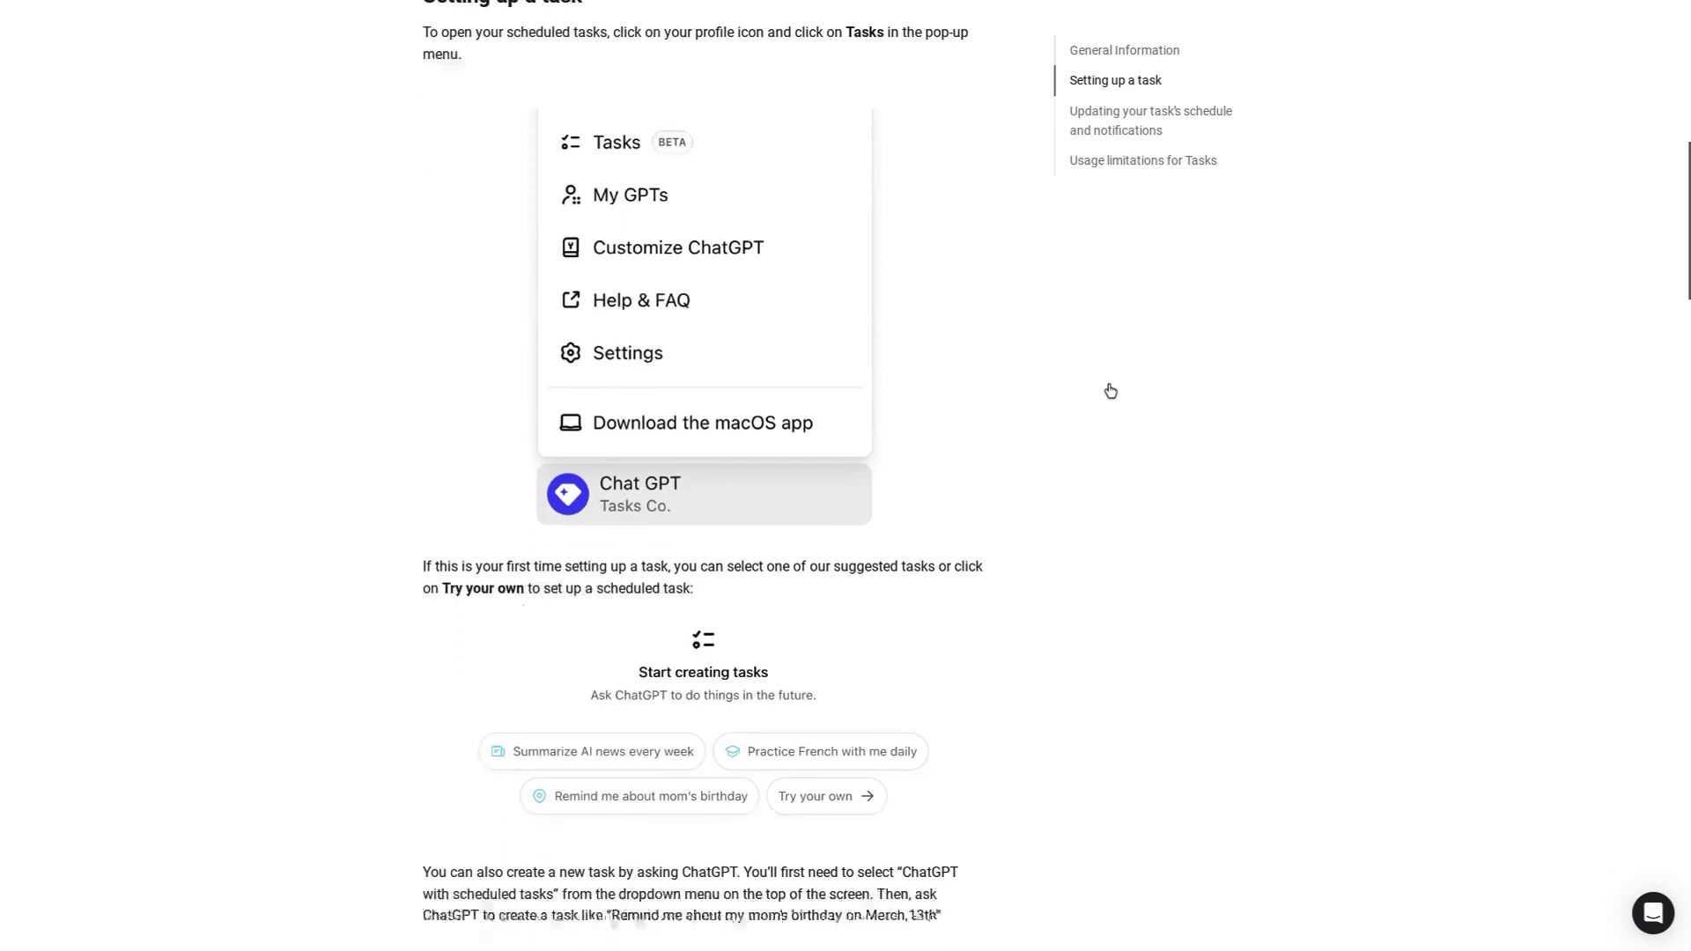
scroll(1110, 391, "down", 2)
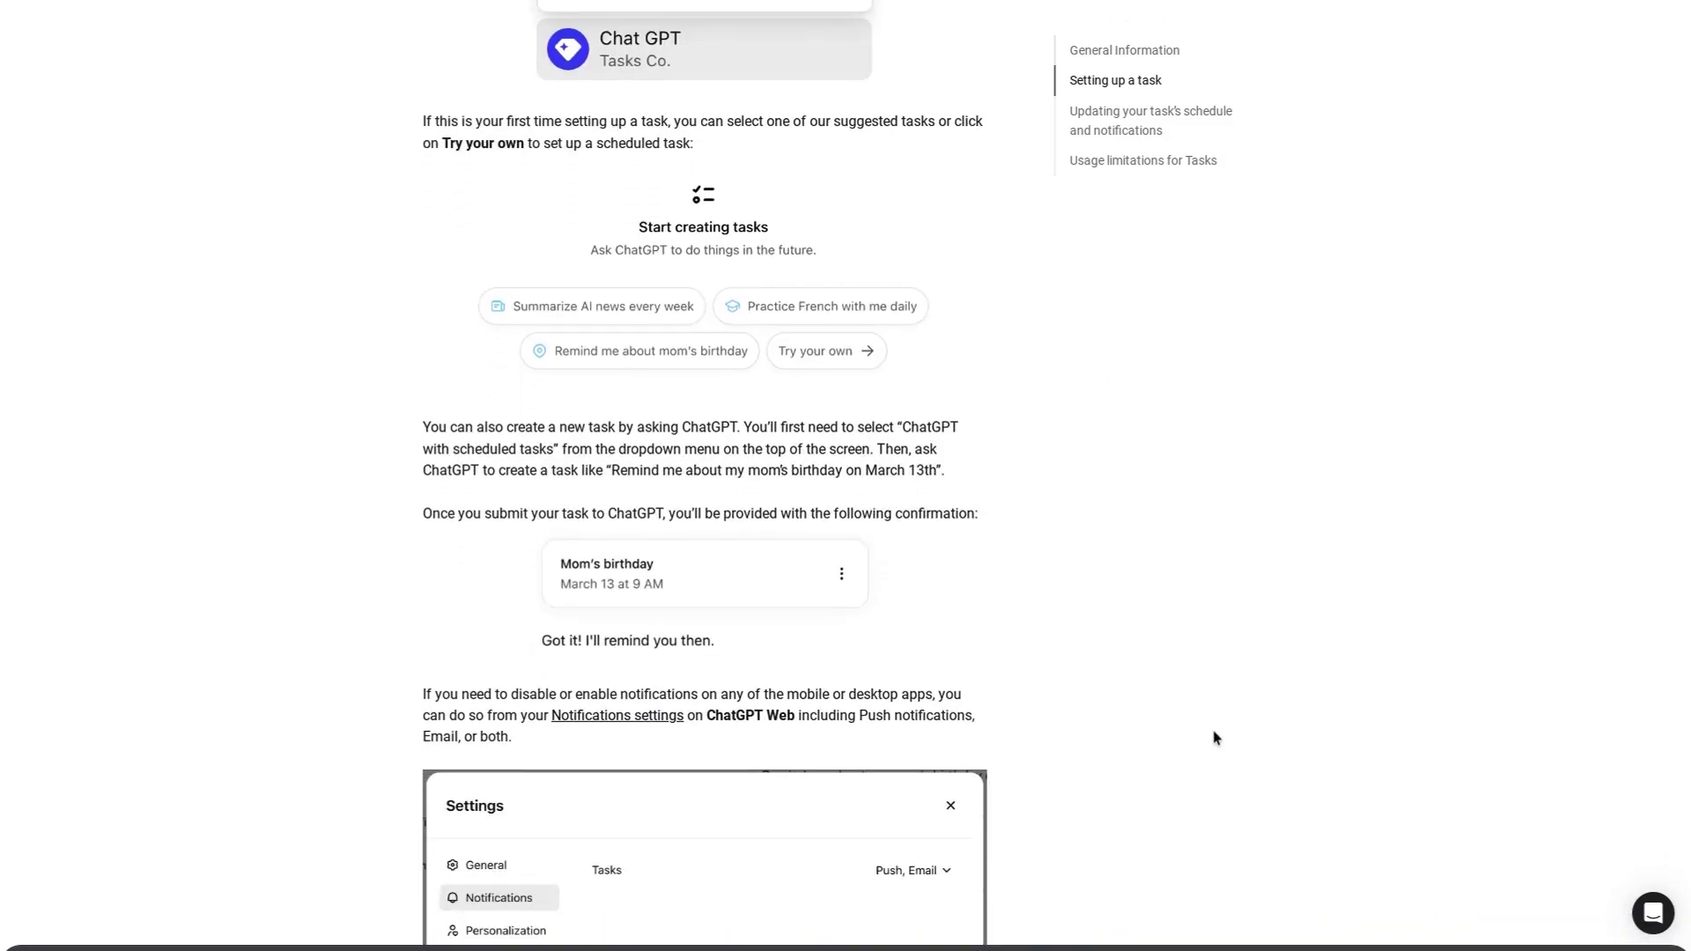
scroll(1069, 649, "down", 2)
scroll(1069, 649, "down", 3)
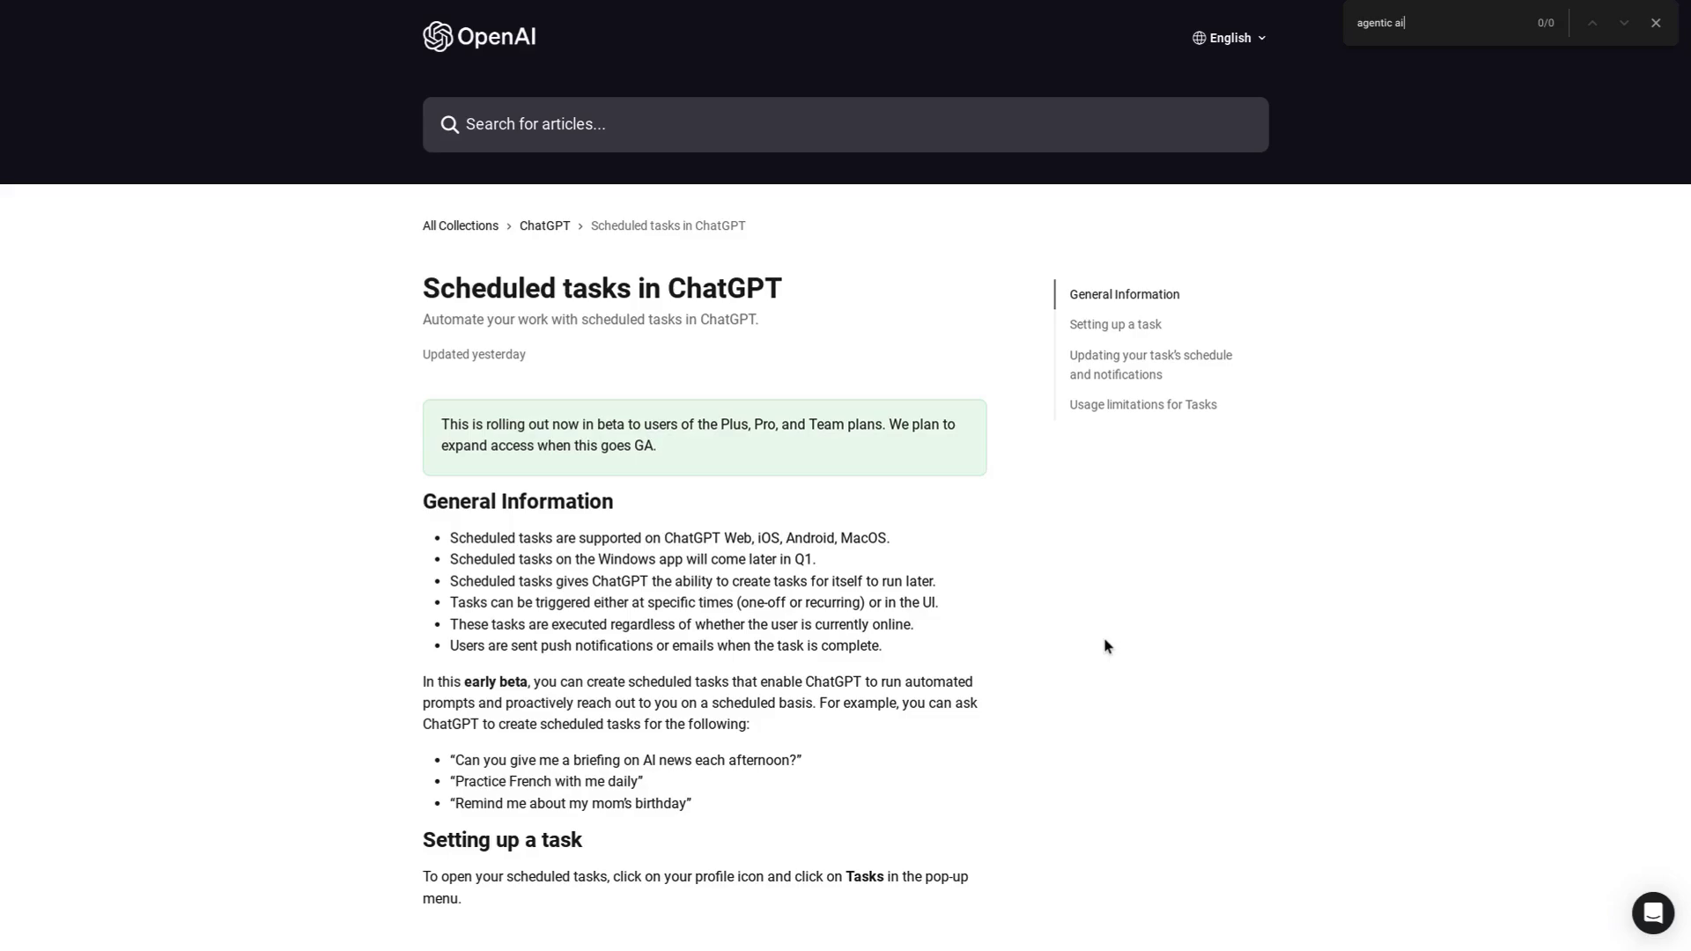
Select the 'agentic ai' text in the in-page find box
key("ctrl+f")
scroll(861, 640, "down", 3)
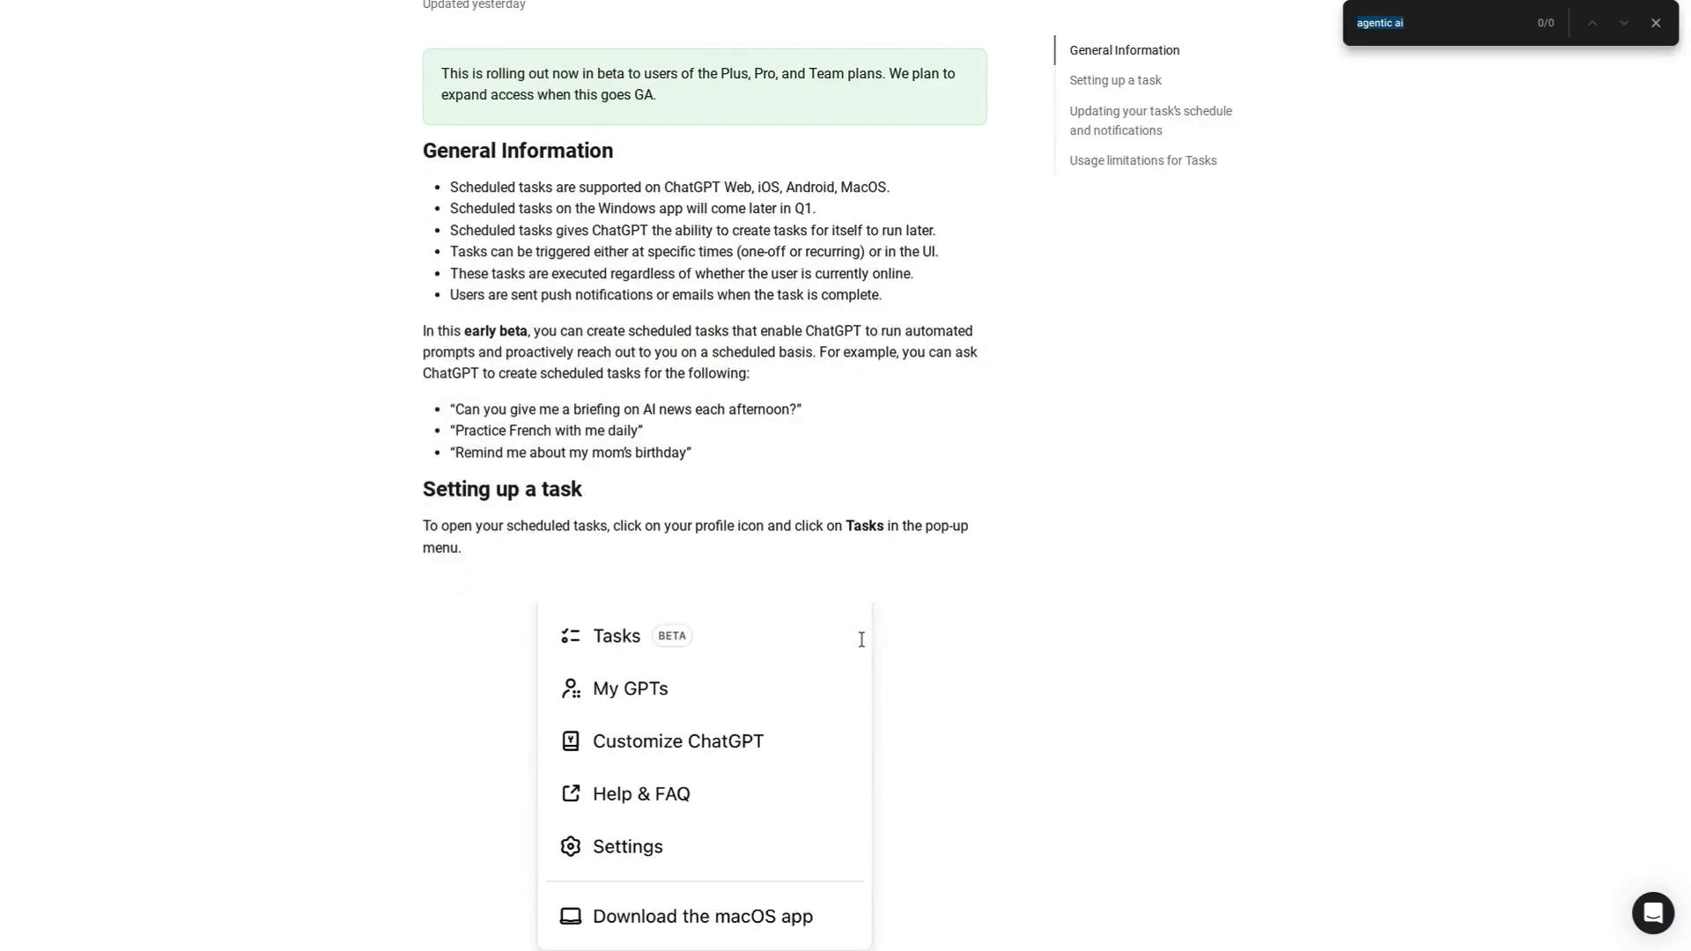
scroll(820, 636, "down", 3)
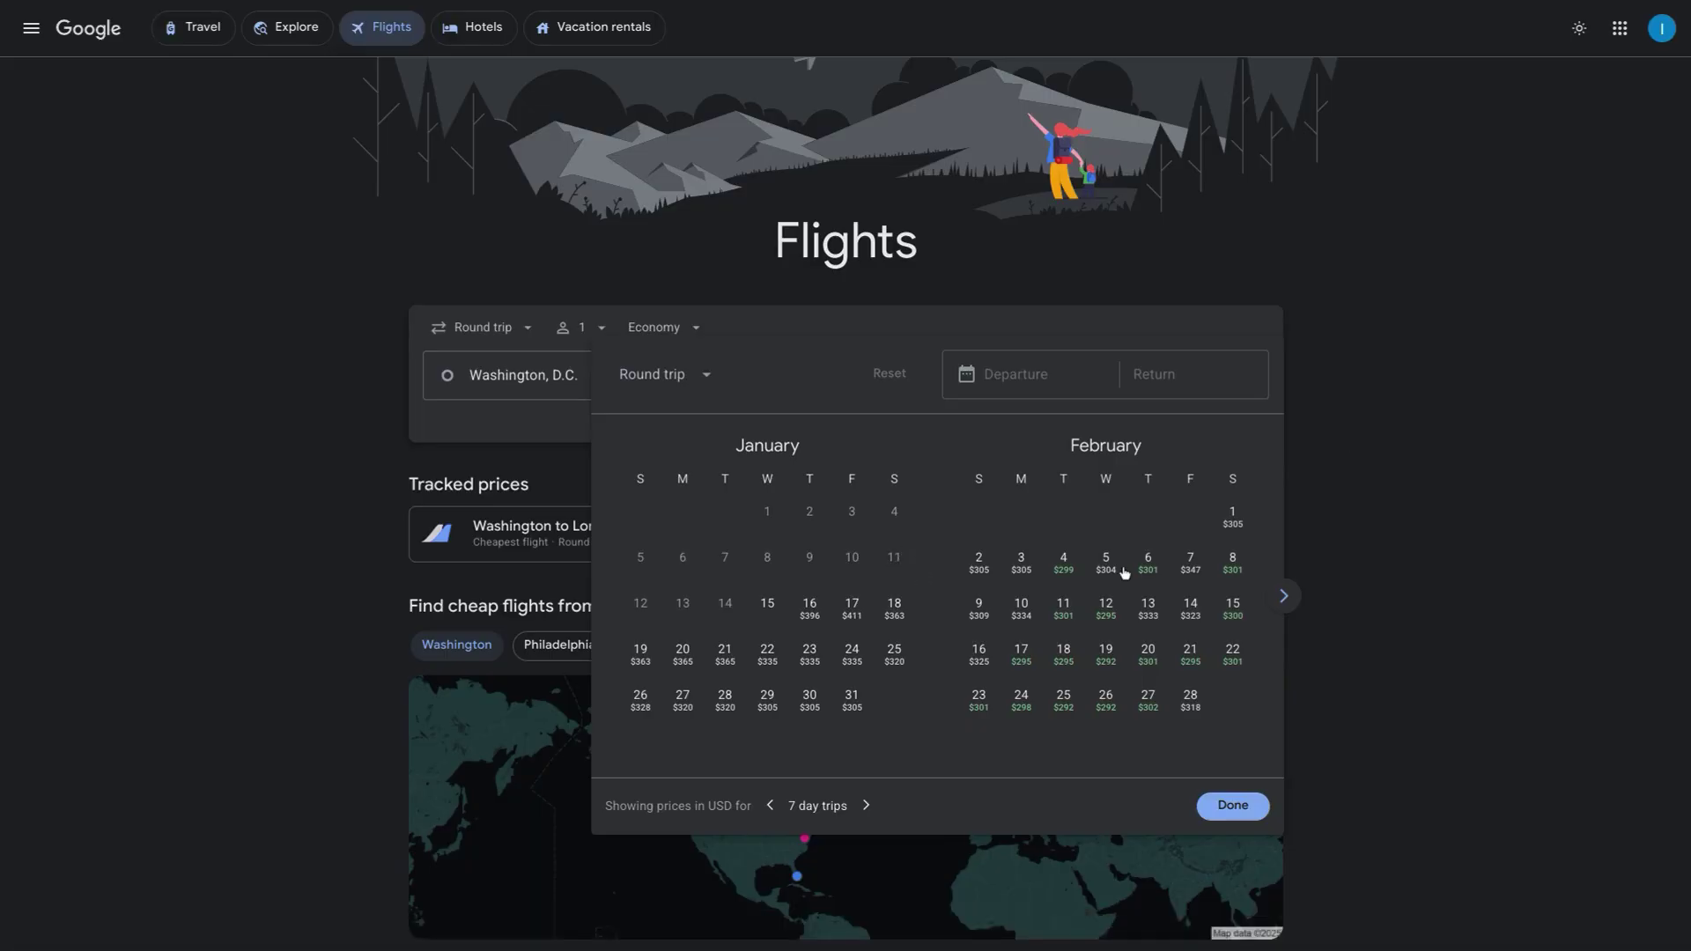
Advance the Google Flights fare calendar two months to March and April
left_click(1283, 599)
left_click(1282, 599)
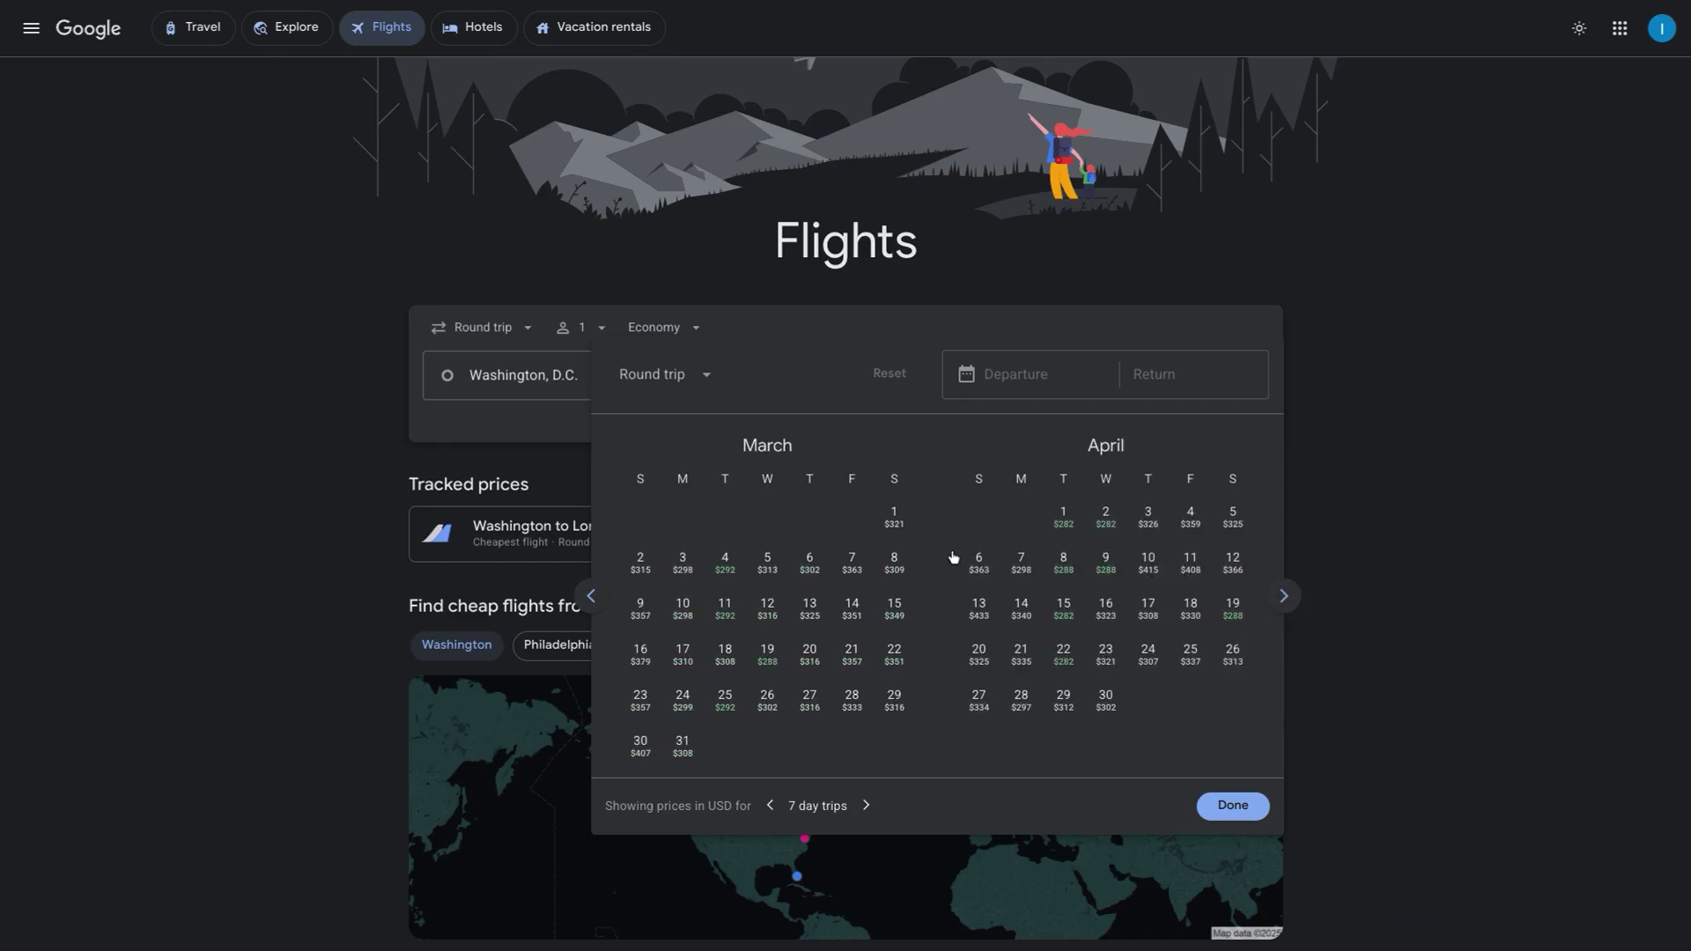
key("ctrl")
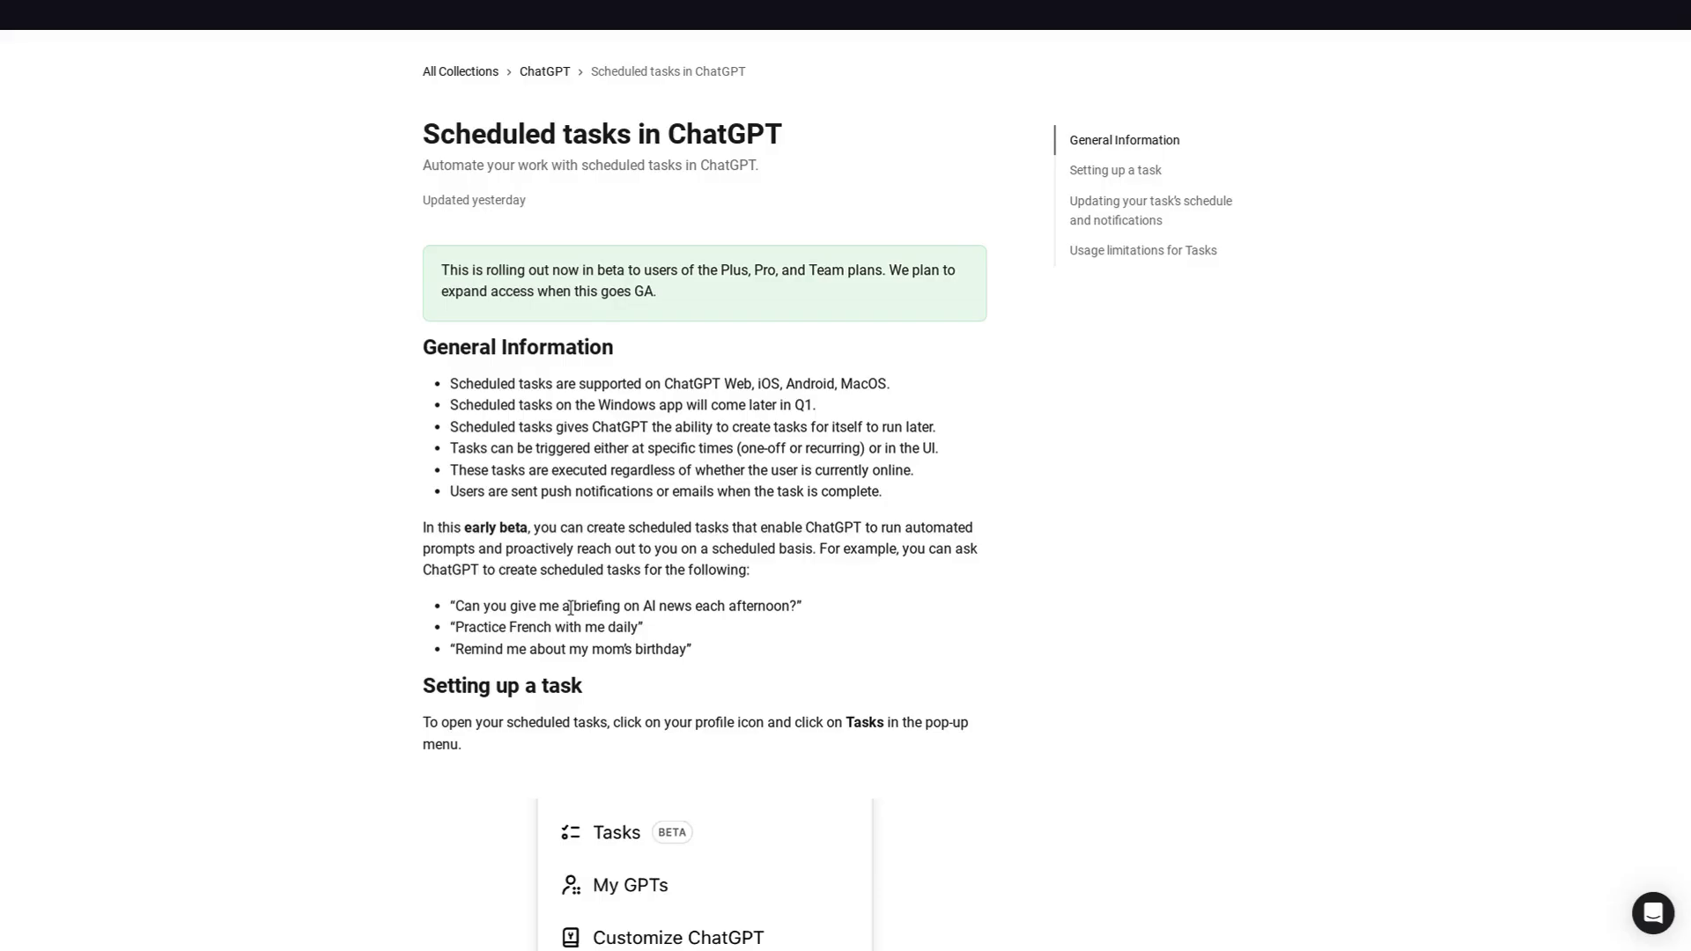
Select the AI news briefing example and skip the demo video ahead to the Tasks list
triple_click(570, 606)
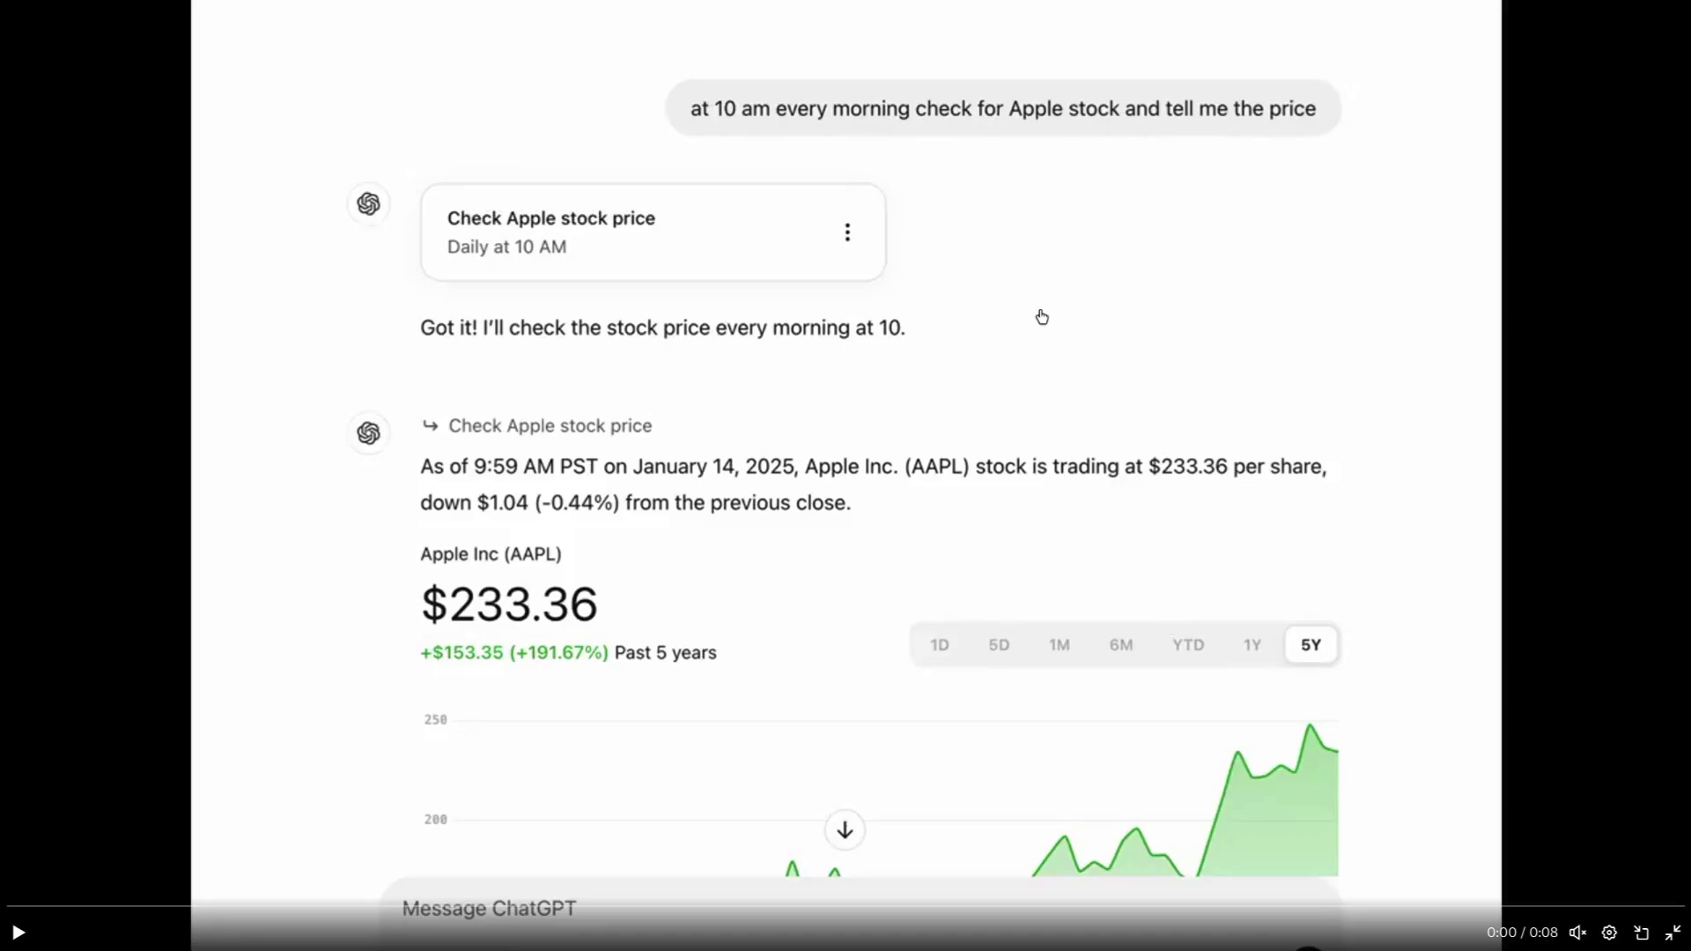
mouse_move(79, 924)
left_click(331, 907)
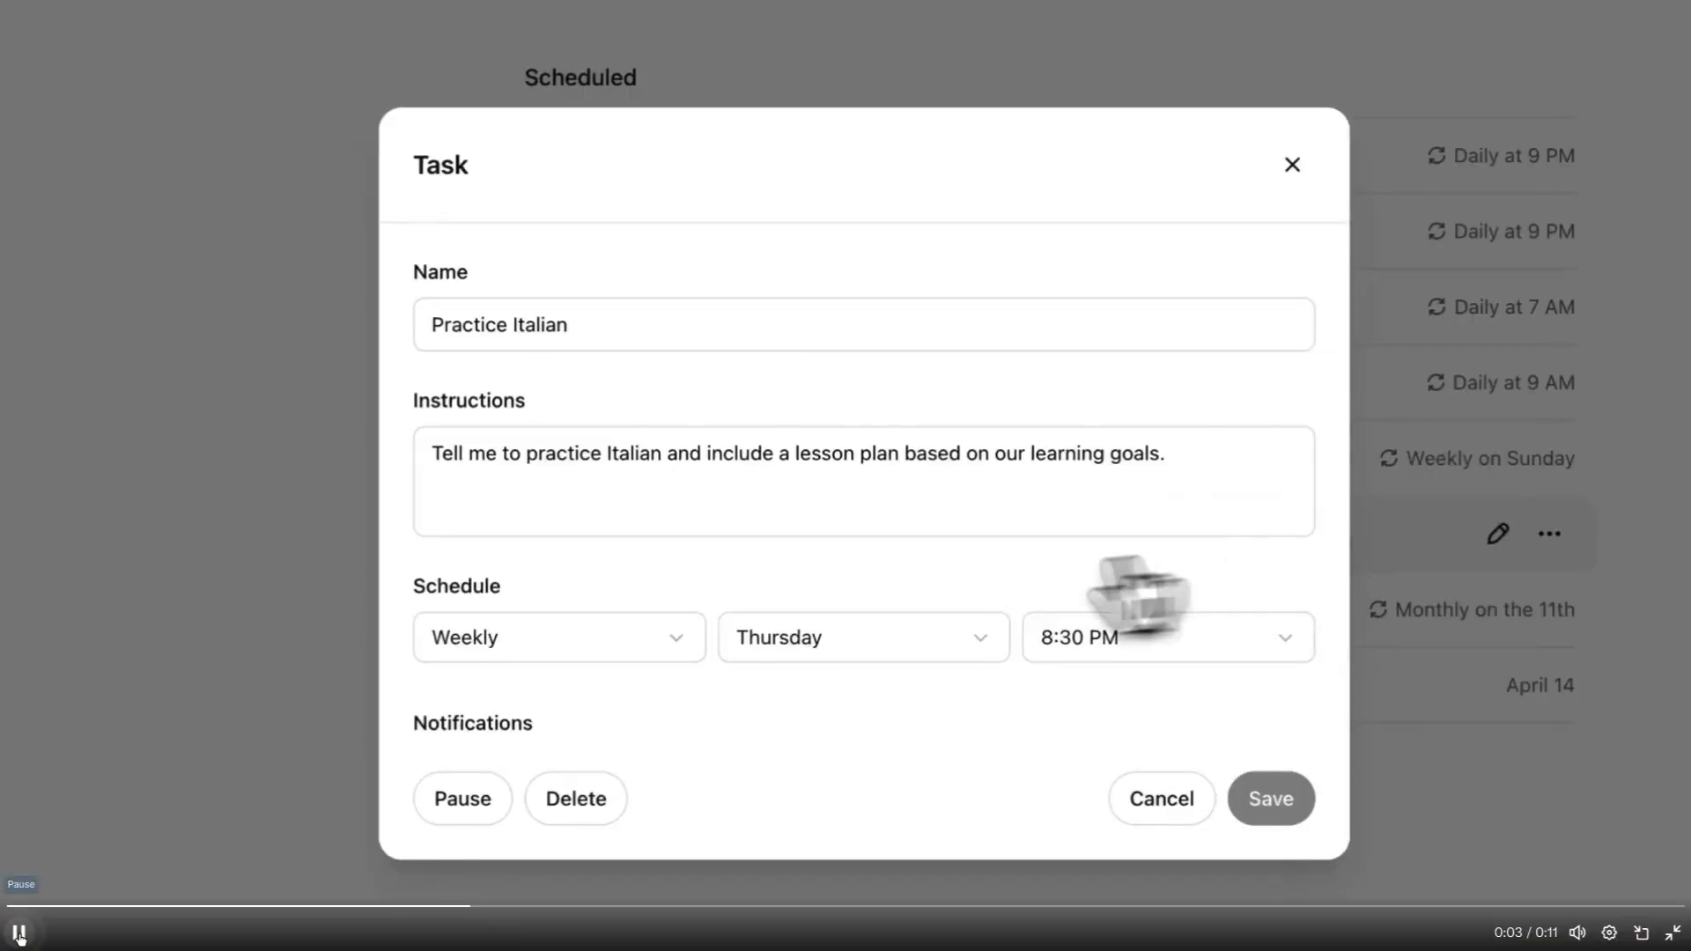
Pause and resume the demo video on the Practice Italian Task dialog
left_click(18, 933)
left_click(19, 933)
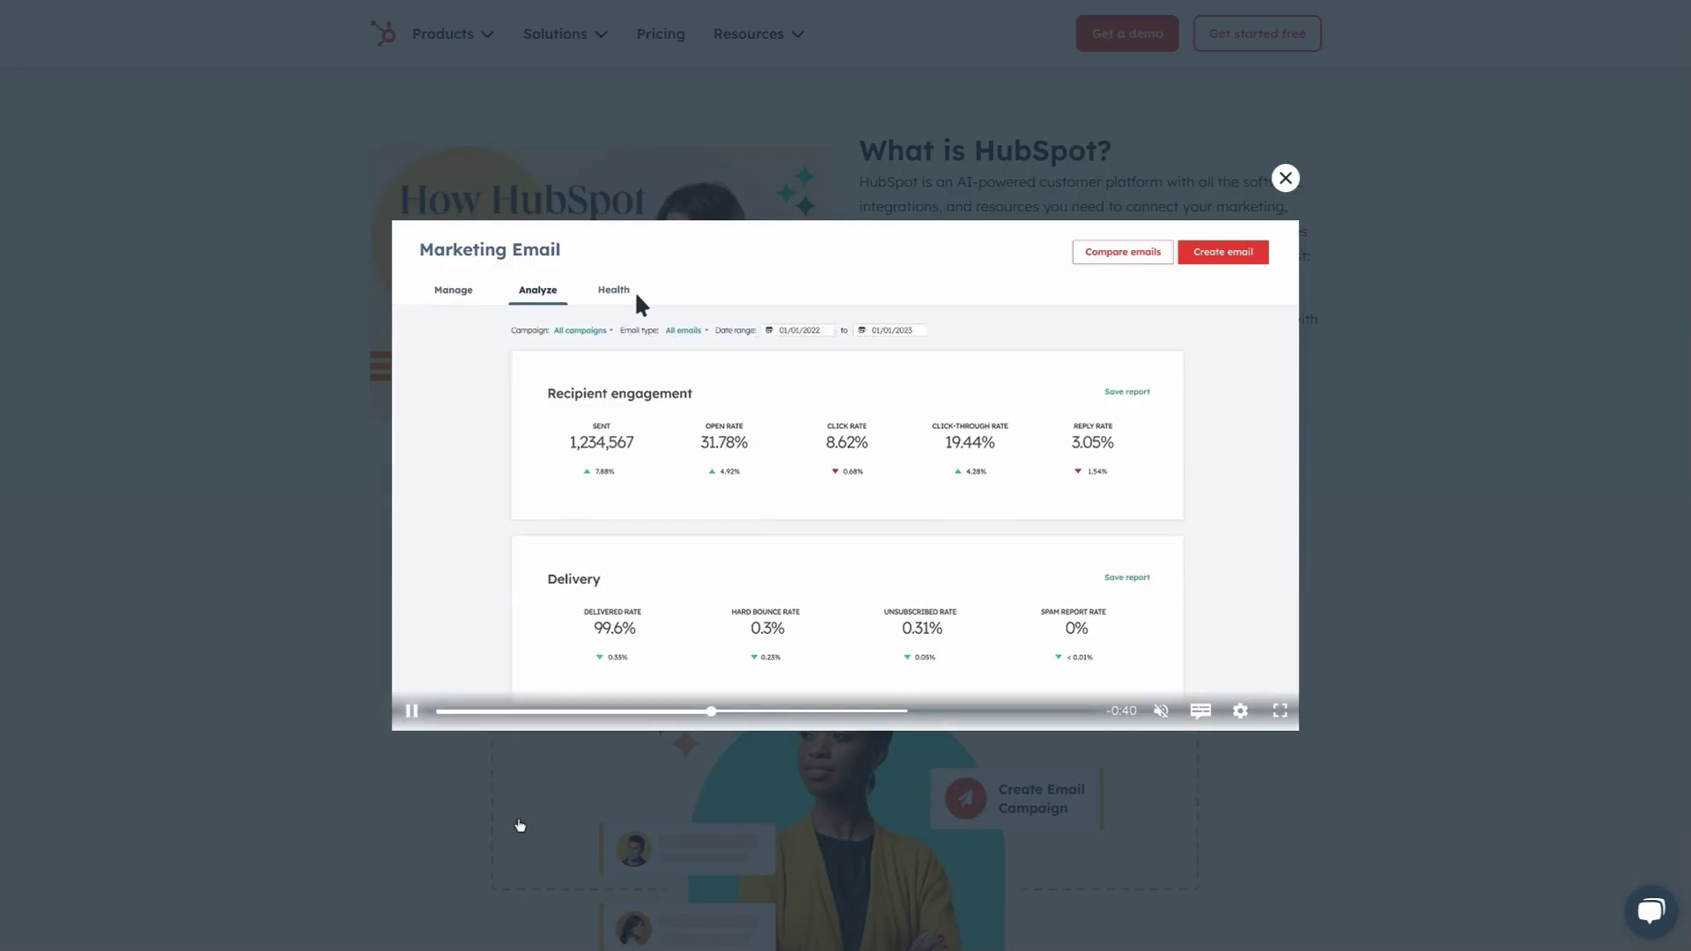
Pause, resume, then pause the HubSpot product video on the deal board
left_click(409, 712)
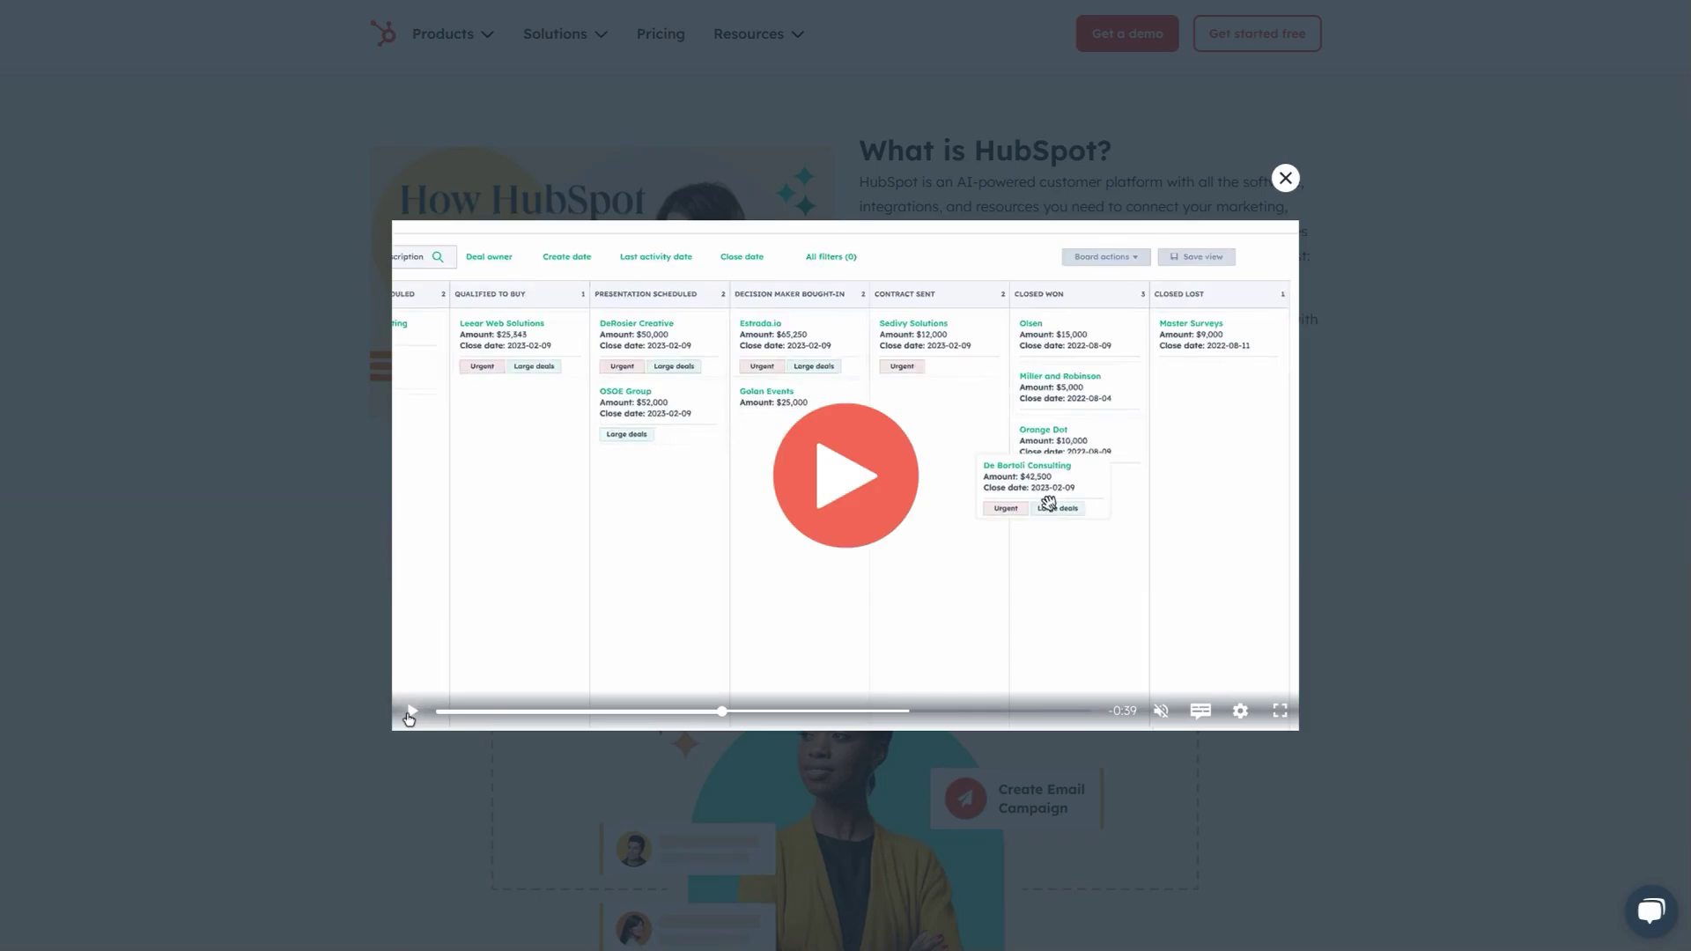
left_click(409, 712)
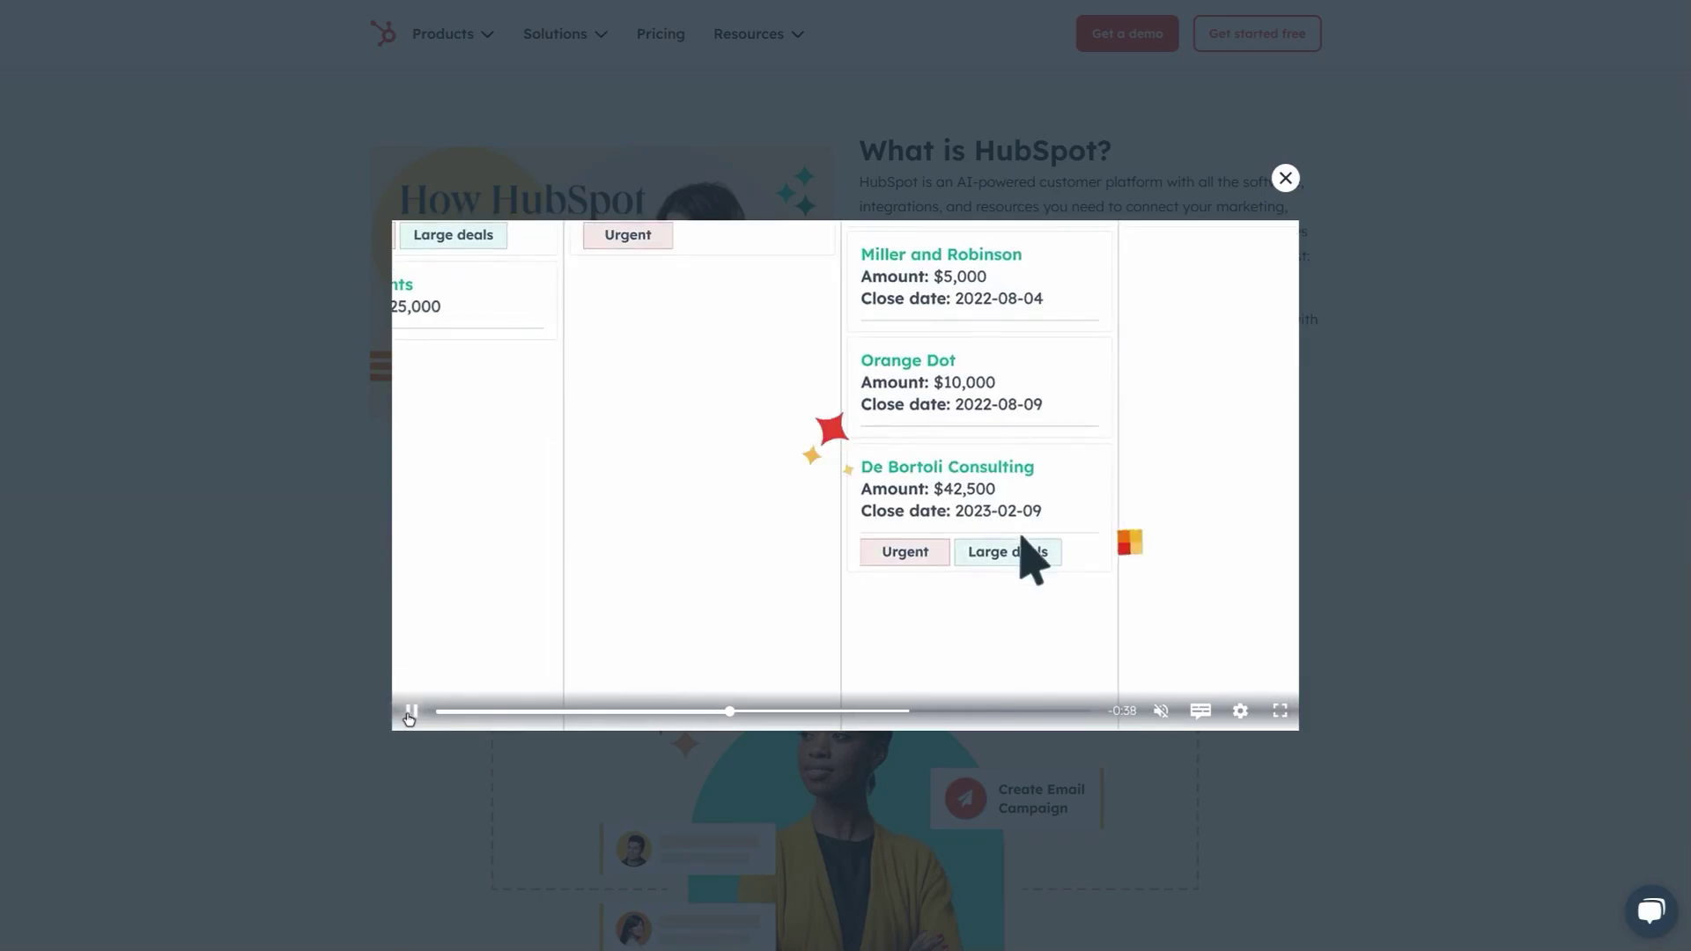
left_click(411, 713)
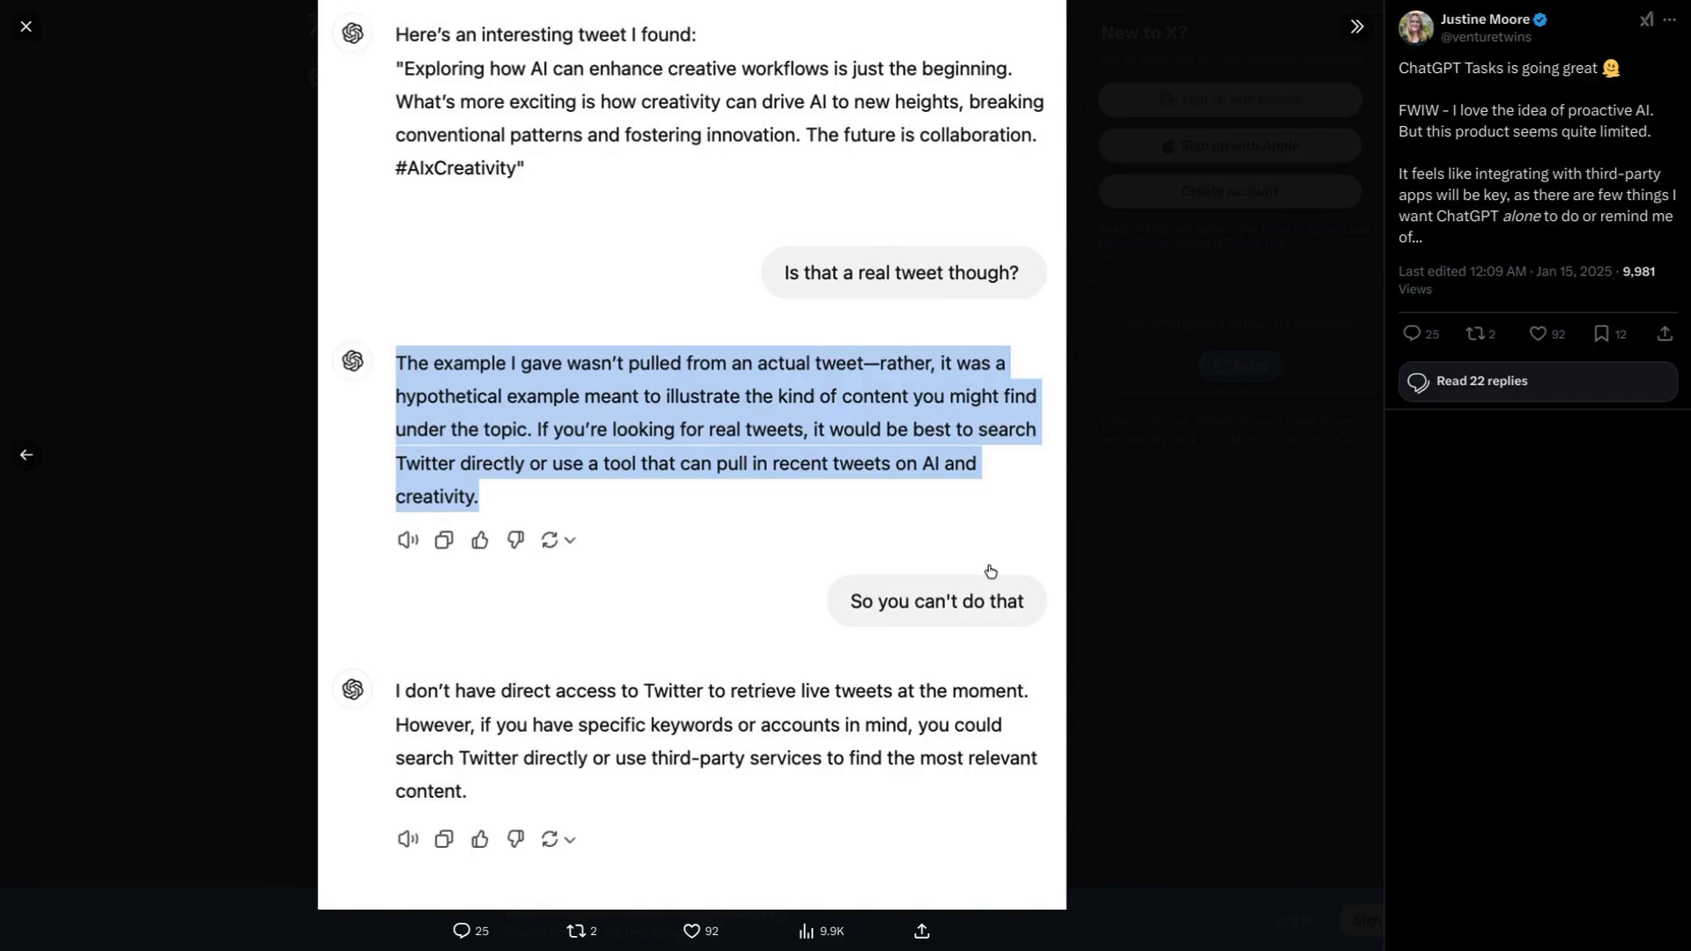
Go back to the X post's first ChatGPT Tasks screenshot
key("Left")
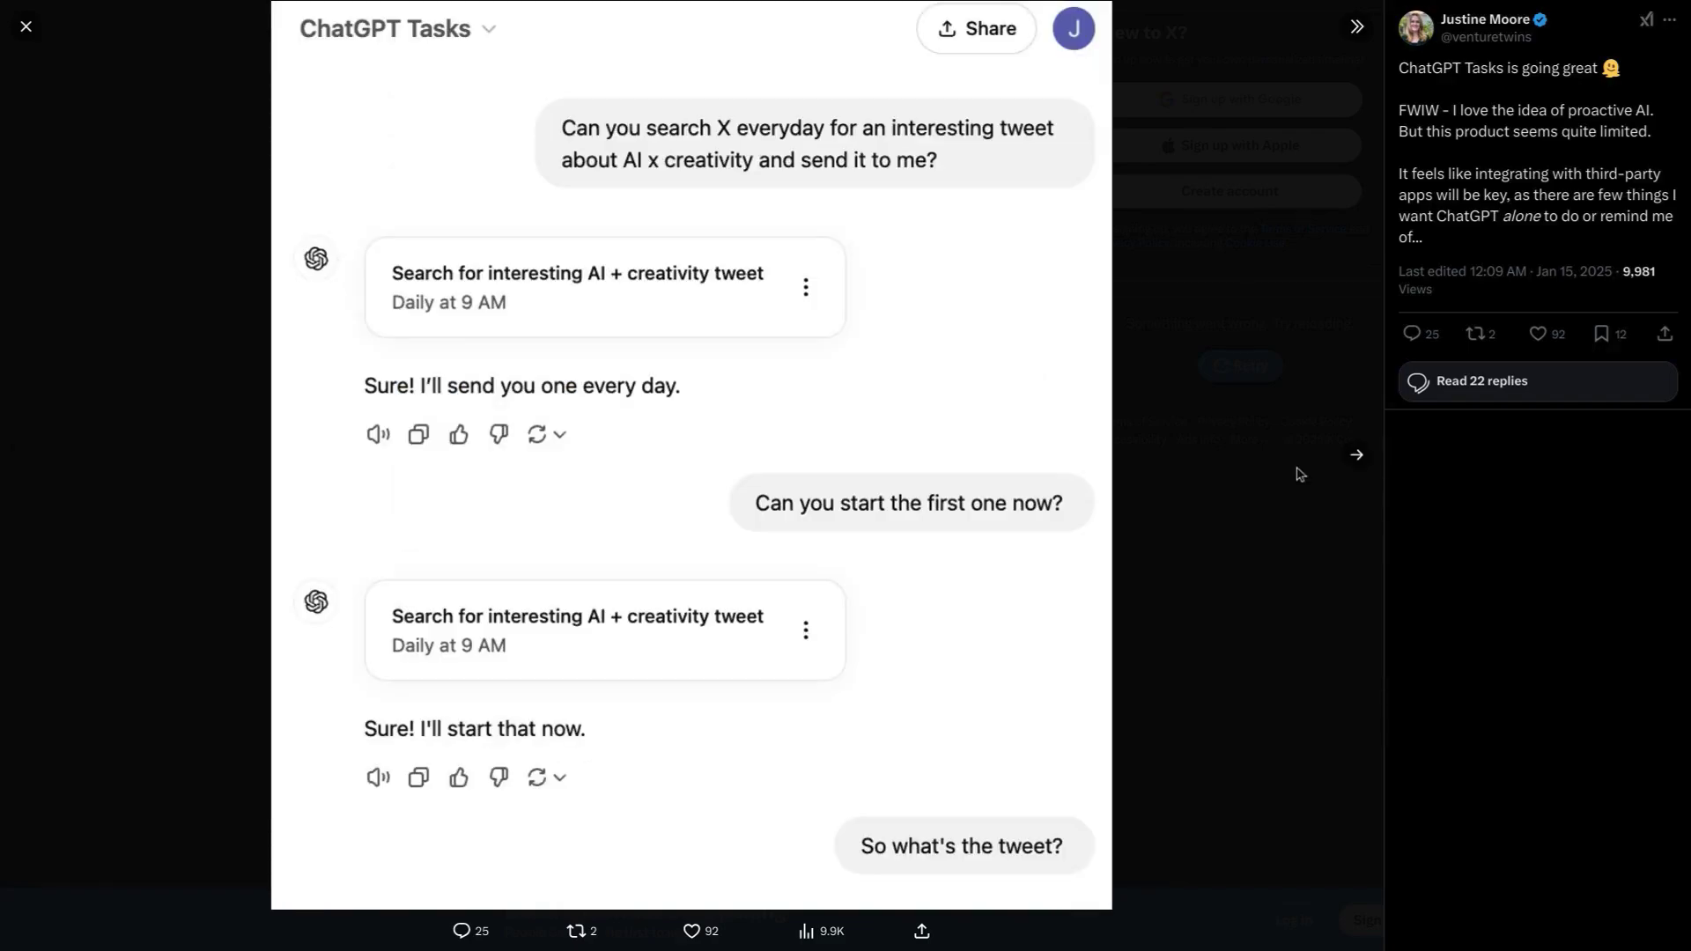